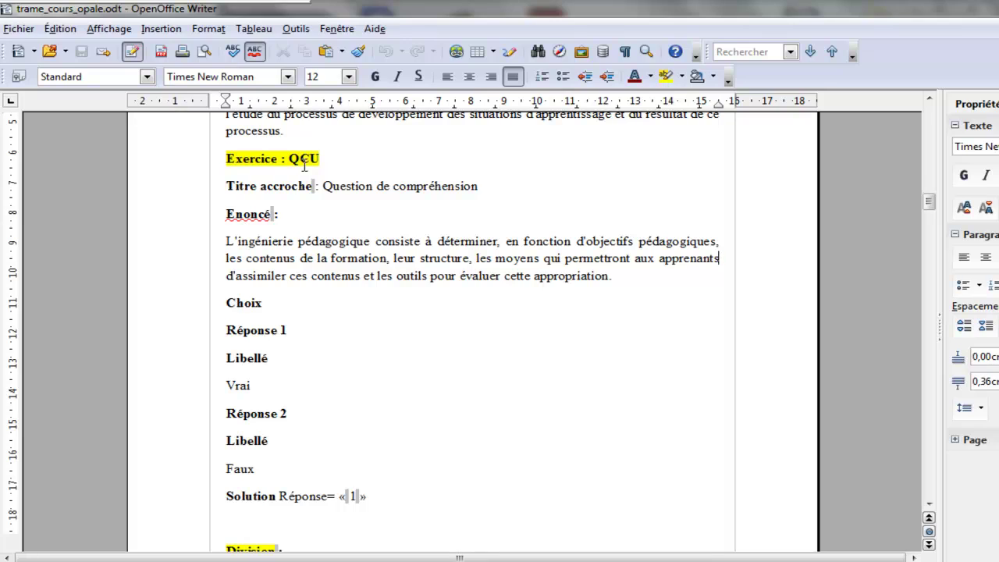
- Copy the QCU exercise text from "Titre accroche" through the "Solution Réponse" line in the course outline
left_click_drag(929, 208, 929, 168)
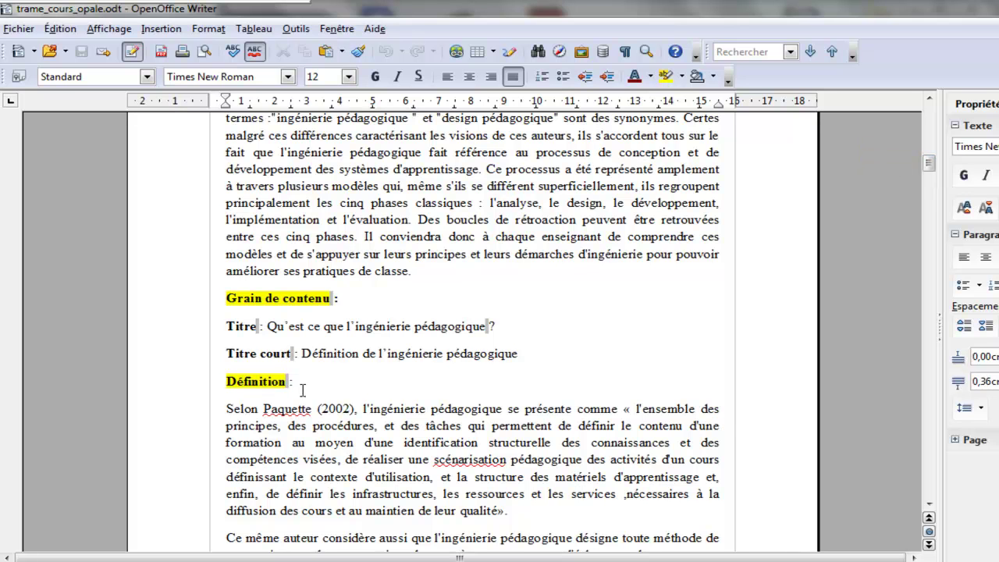
left_click_drag(930, 166, 930, 146)
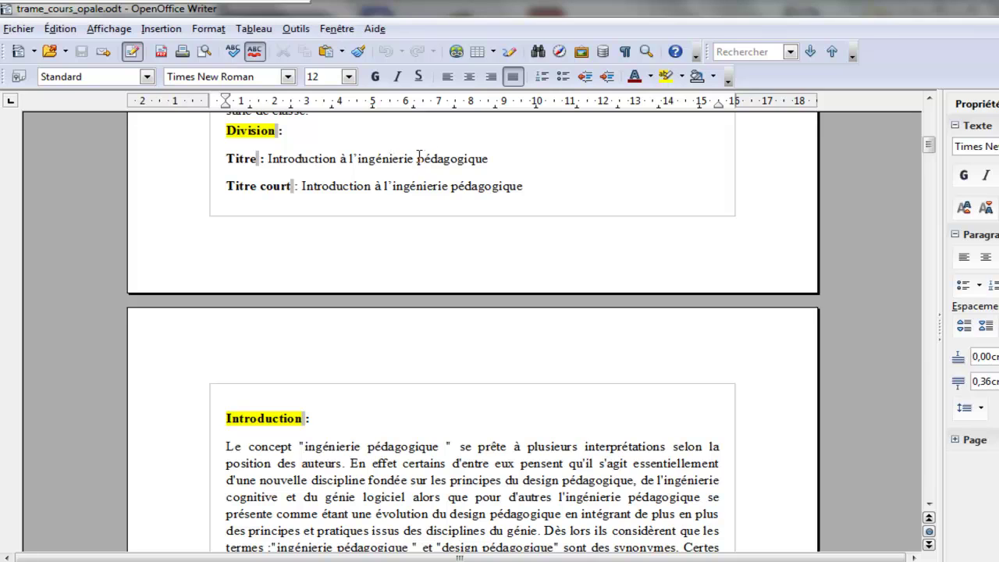
left_click_drag(931, 149, 929, 206)
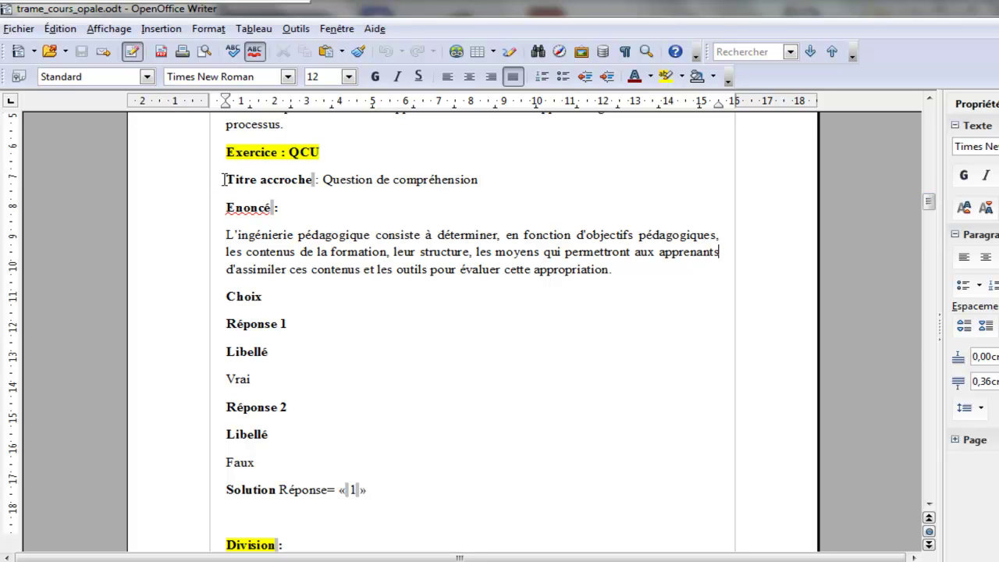
left_click_drag(227, 179, 389, 474)
key("ctrl+c")
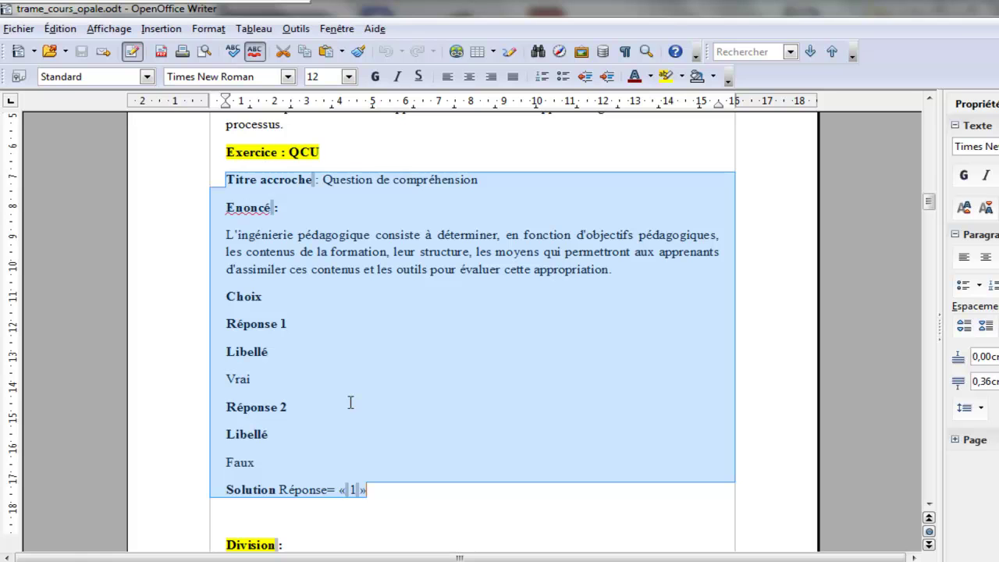
- Switch to Opale, enable the Brouillon draft area for Mon_cours.xml, and paste the copied exercise text there
key("alt+Tab")
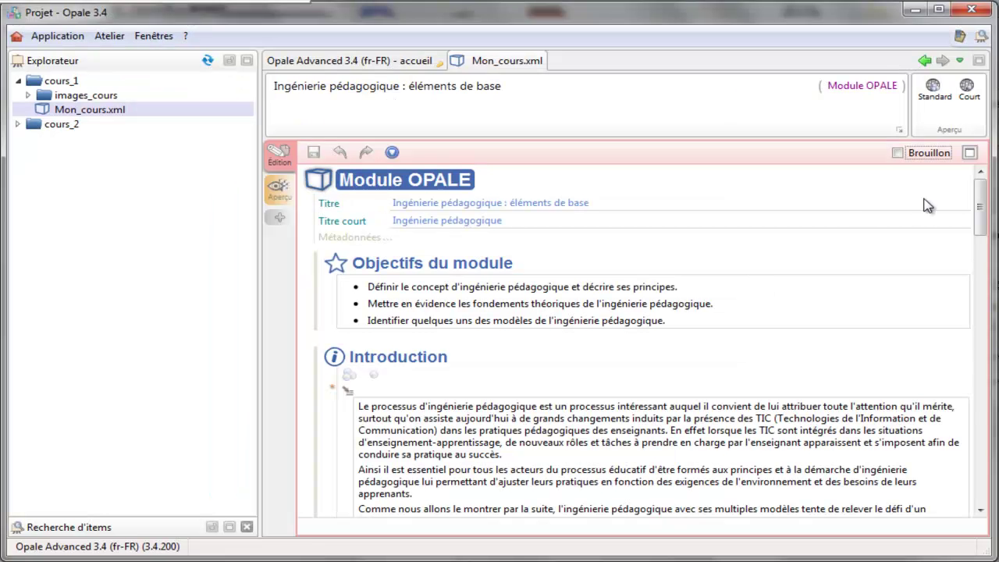
left_click(900, 154)
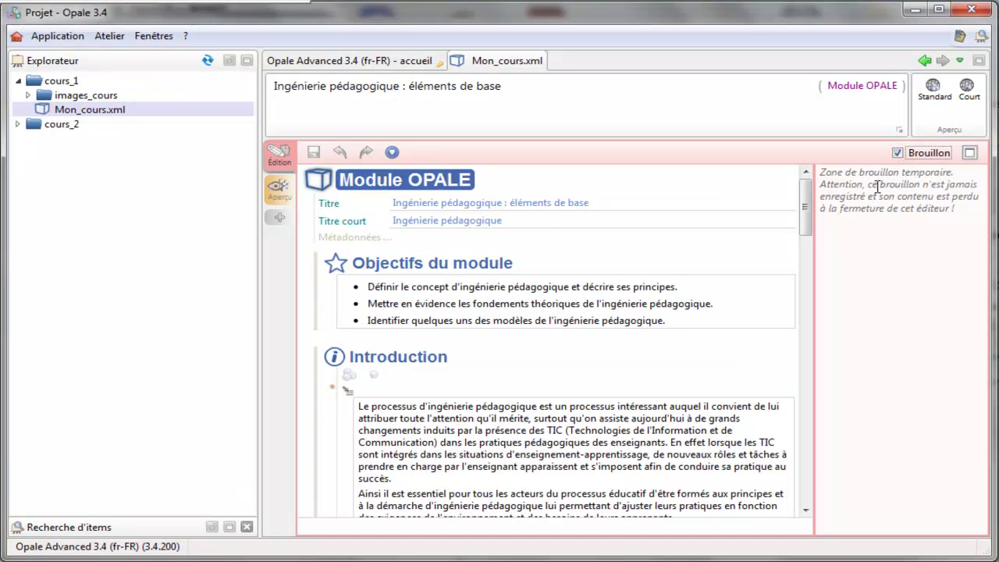
left_click(877, 188)
key("ctrl+v")
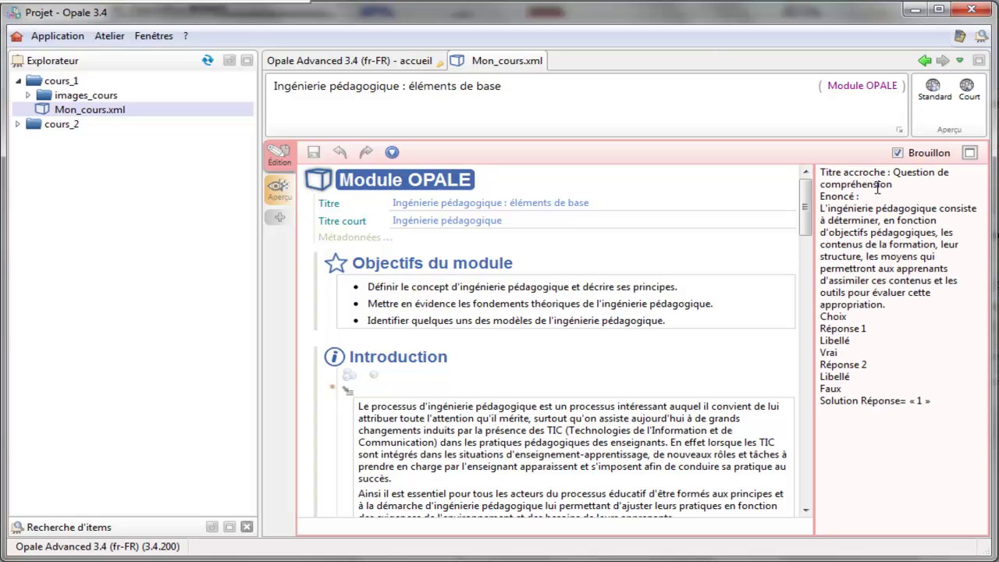
- Maximize the module editor and add an "Exercice : QCU" after the content grain in the first division
left_click(970, 154)
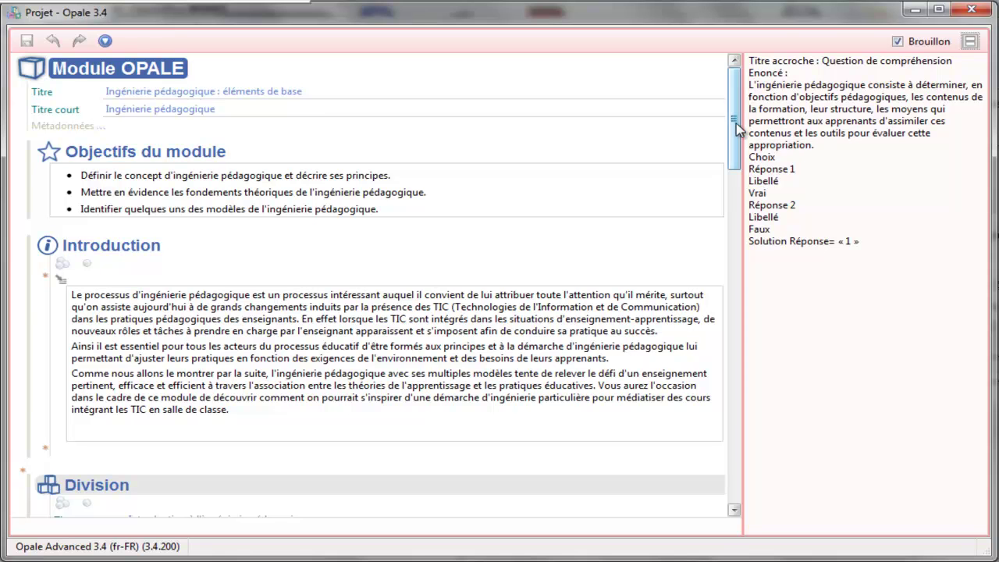
left_click_drag(738, 127, 734, 292)
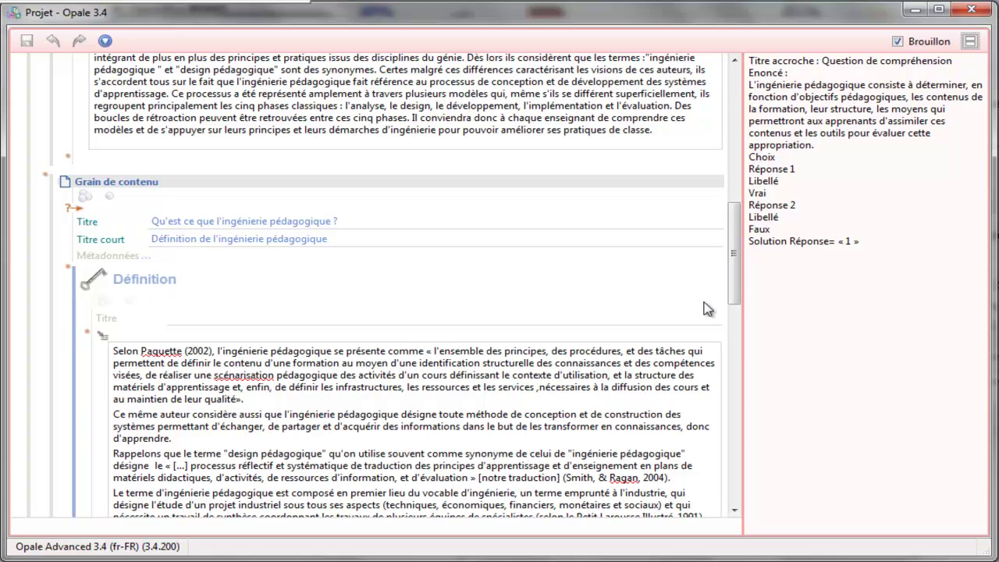
left_click_drag(737, 288, 736, 345)
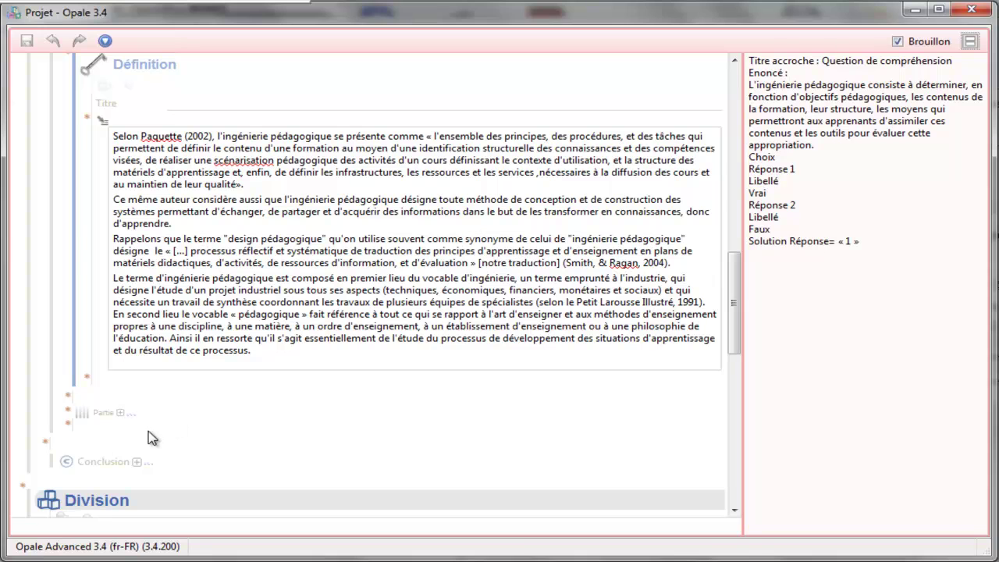
left_click(44, 444)
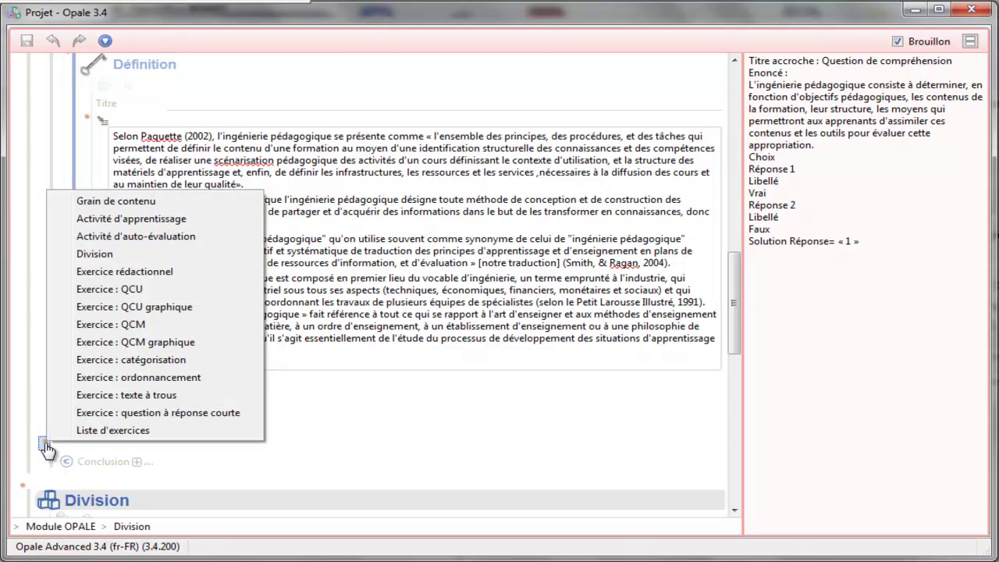
left_click(128, 290)
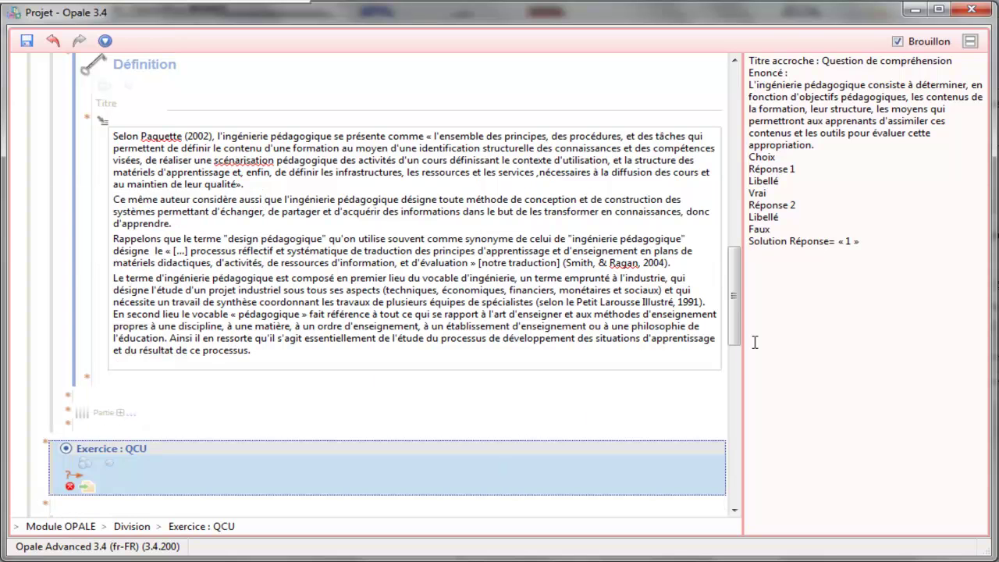
- Set the new QCU exercise to internalized content (Contenu internalisé)
left_click_drag(739, 328, 737, 352)
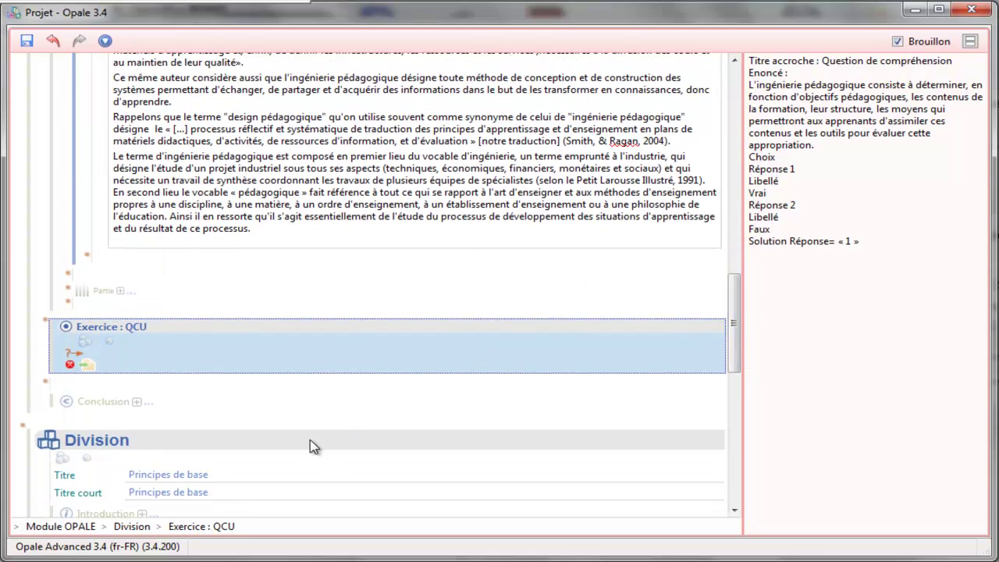
left_click(68, 359)
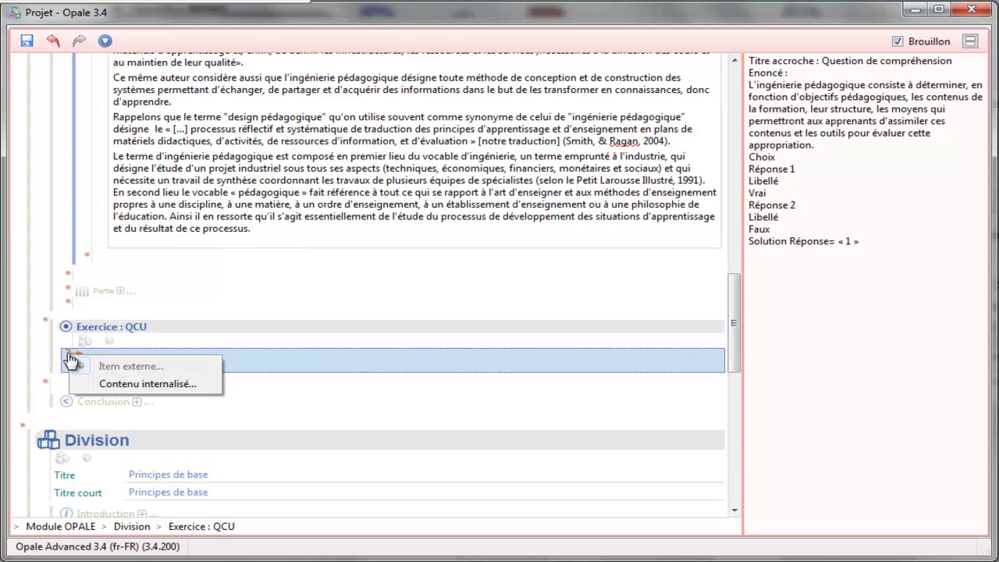
left_click(114, 386)
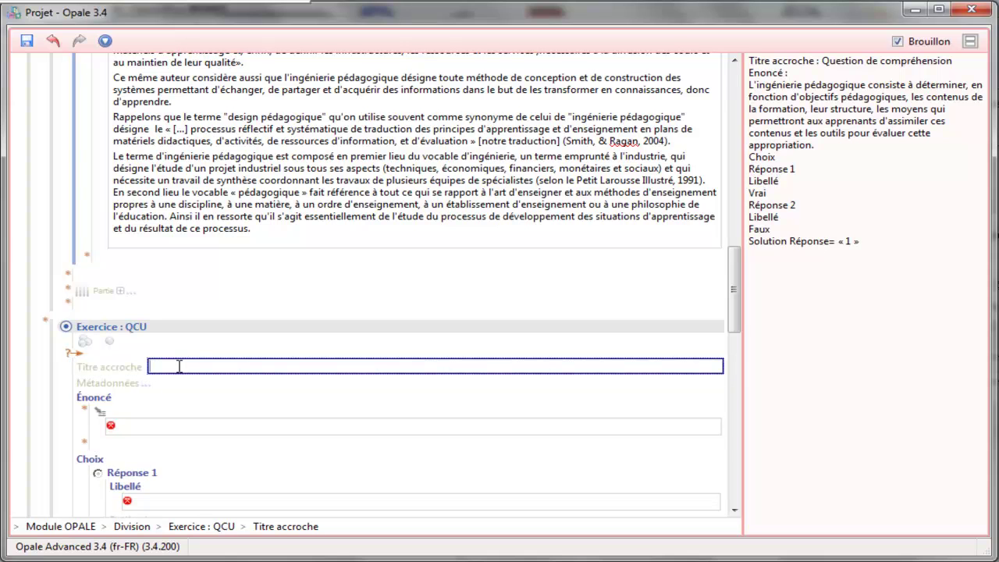
- Fill the exercise's Titre accroche with "Question de compréhension" copied from the draft
scroll(735, 343, "down", 2)
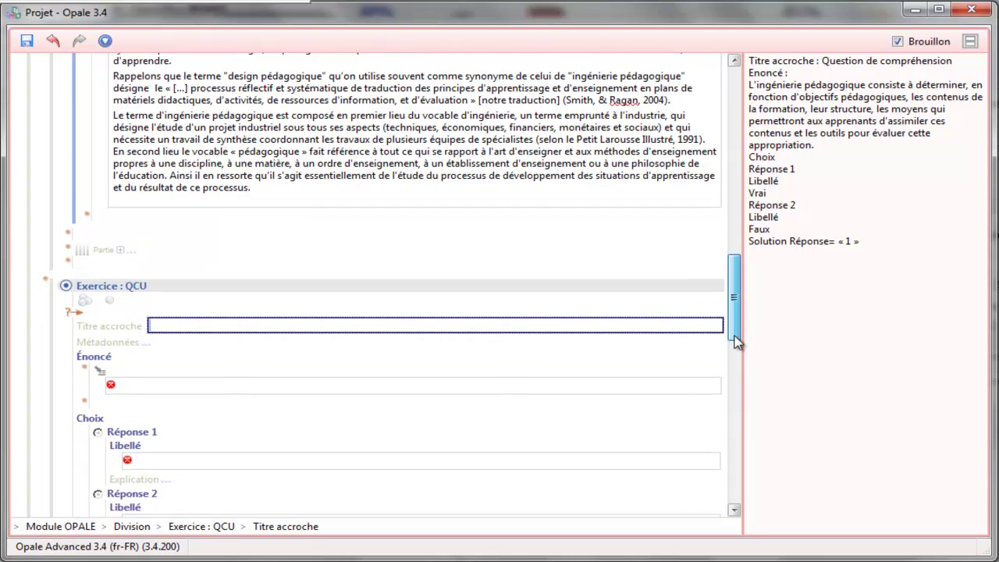
scroll(736, 343, "down", 3)
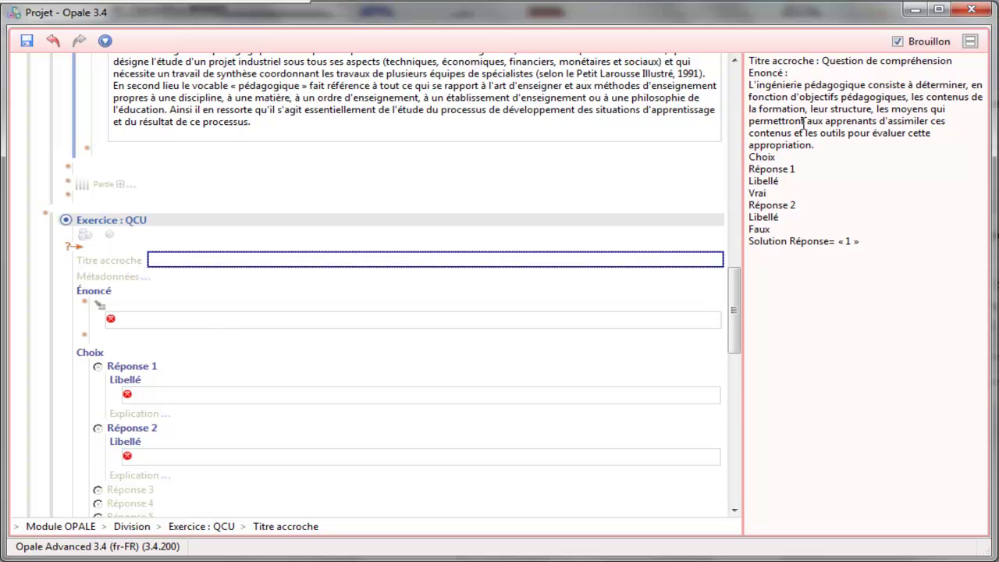
left_click_drag(824, 62, 954, 65)
key("ctrl+c")
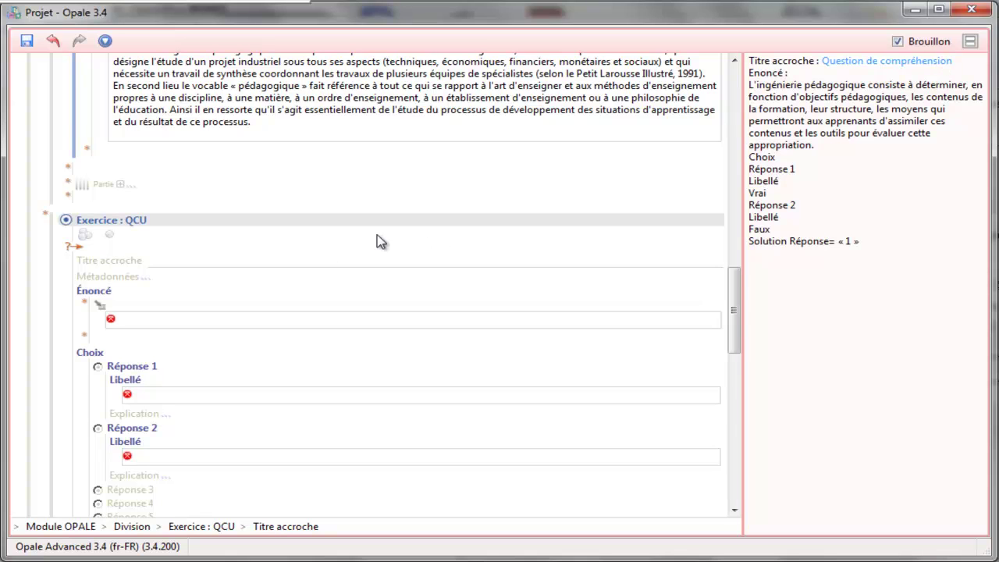
left_click(276, 263)
key("ctrl+v")
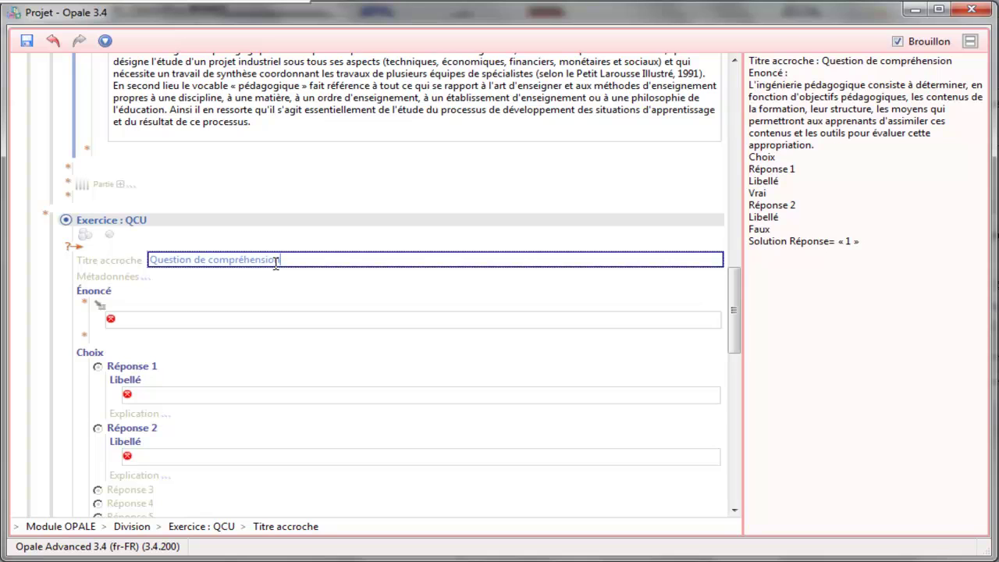
- Fill the exercise's Énoncé with the draft paragraph beginning "L'ingénierie pédagogique consiste à déterminer" and ending "évaluer cette appropriation."
left_click(297, 322)
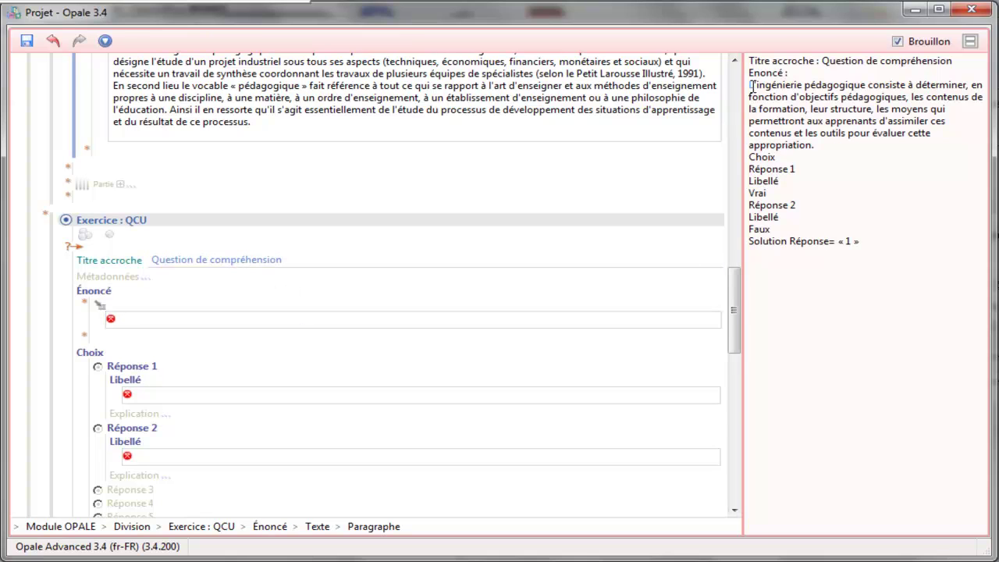
left_click_drag(751, 88, 924, 133)
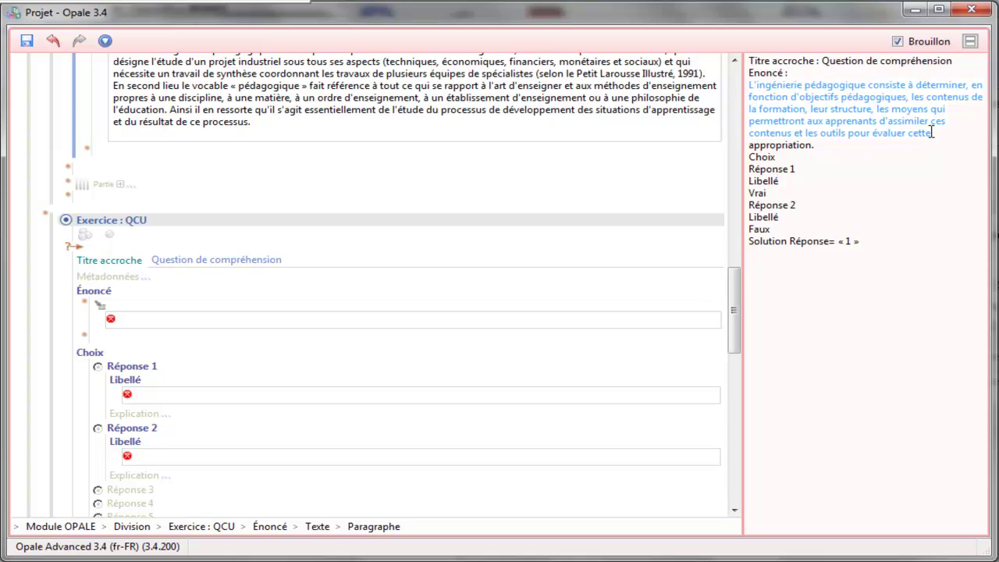
left_click(932, 132)
left_click_drag(751, 84, 821, 142)
key("ctrl+c")
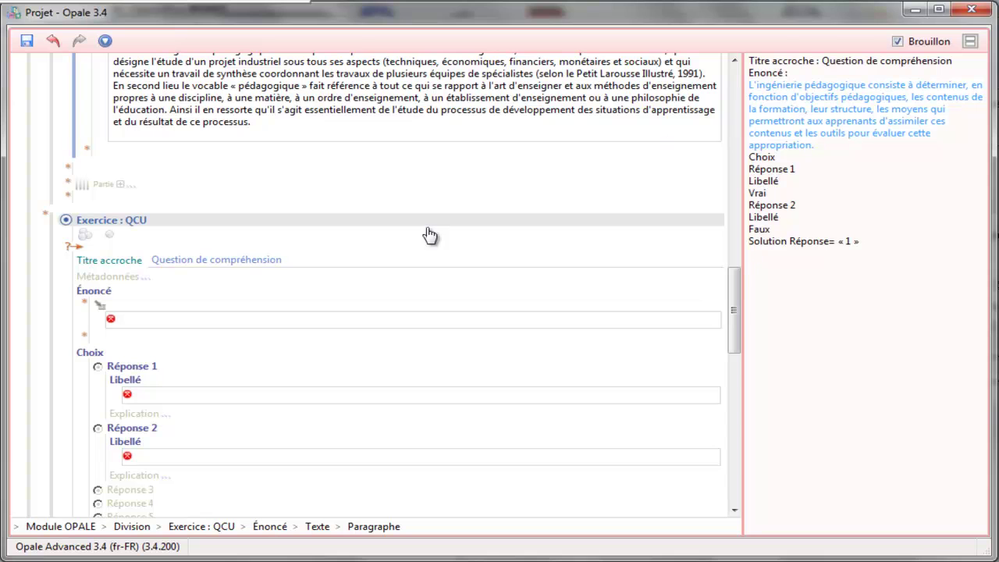
left_click(226, 326)
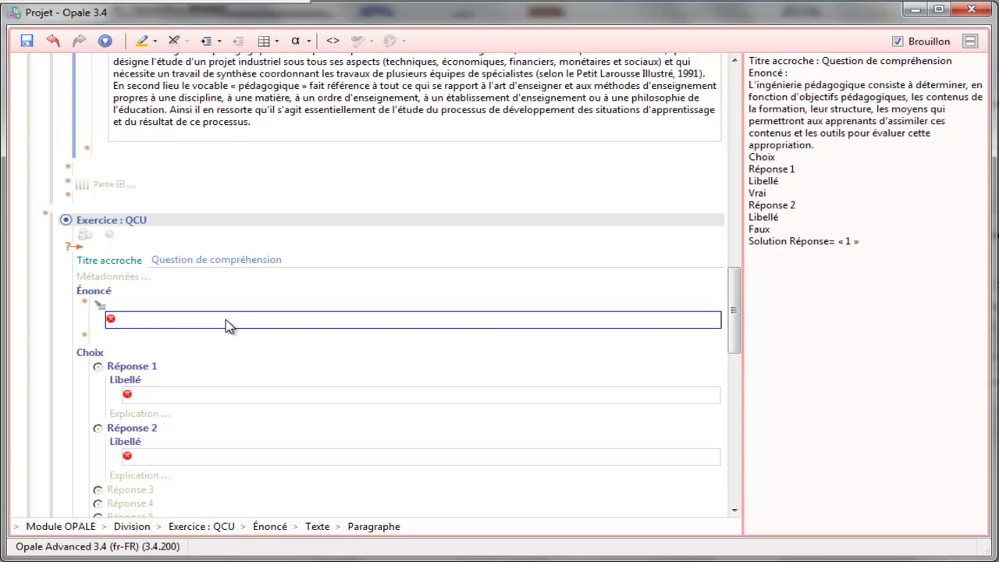
key("ctrl+v")
- Fill the Libellé of Réponse 1 with "Vrai" and that of Réponse 2 with "Faux"
left_click_drag(735, 346, 734, 373)
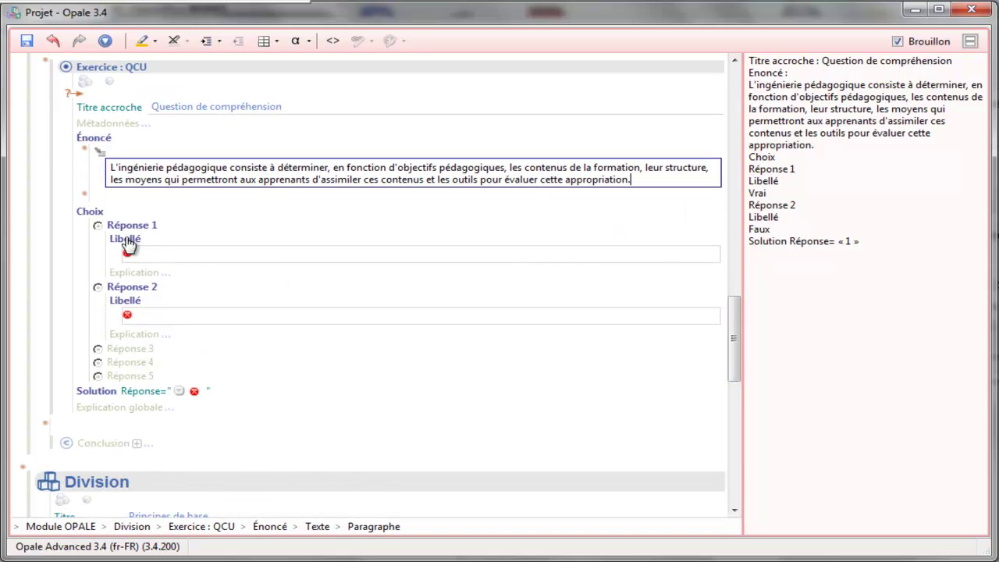
left_click(749, 193)
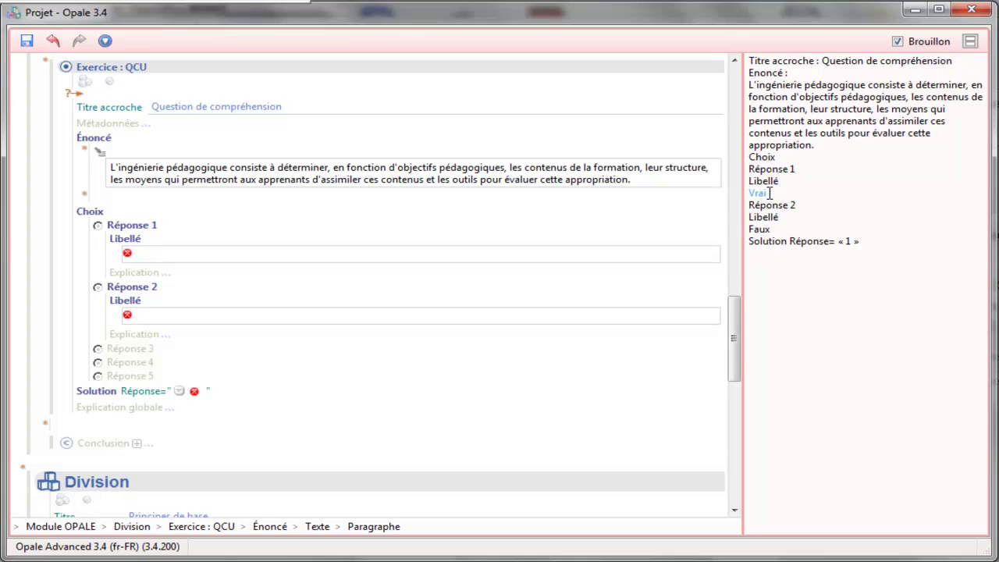
left_click(289, 254)
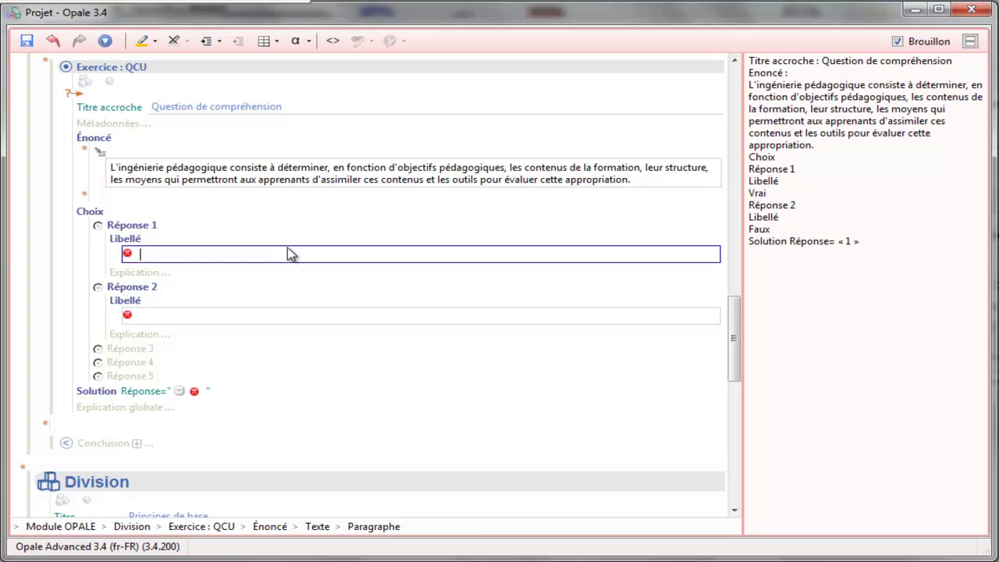
type("Vrai")
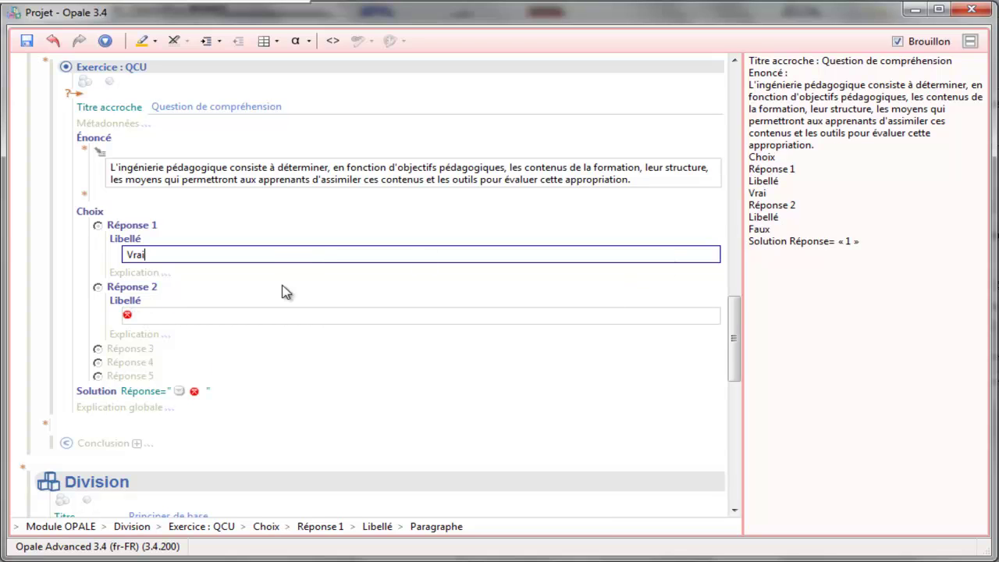
left_click(750, 231)
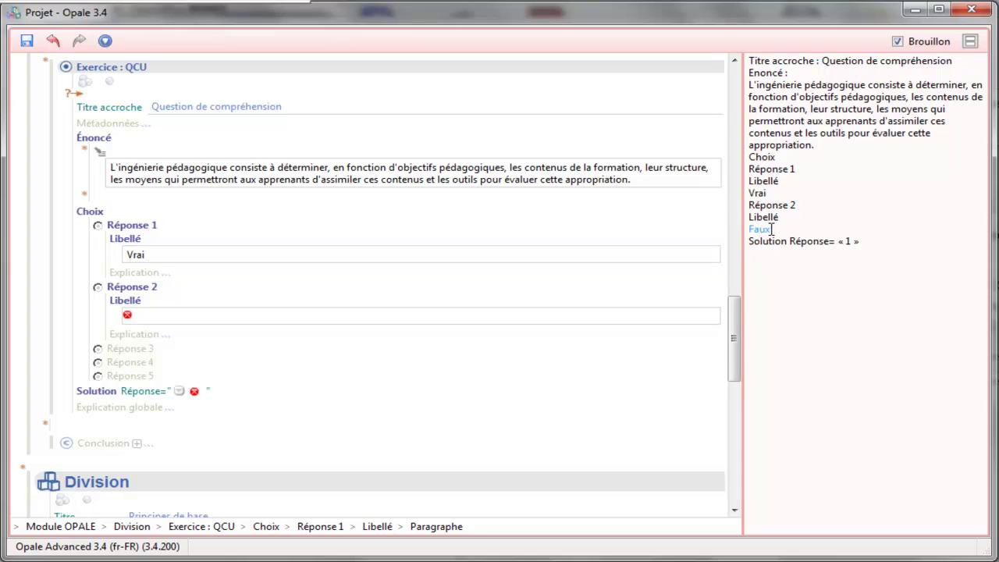
left_click(337, 325)
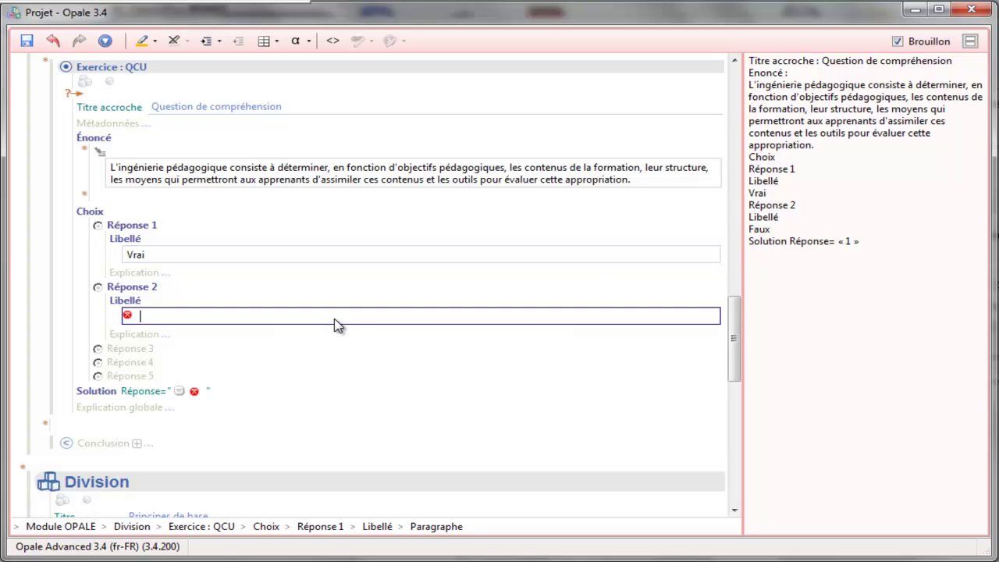
type("Faux")
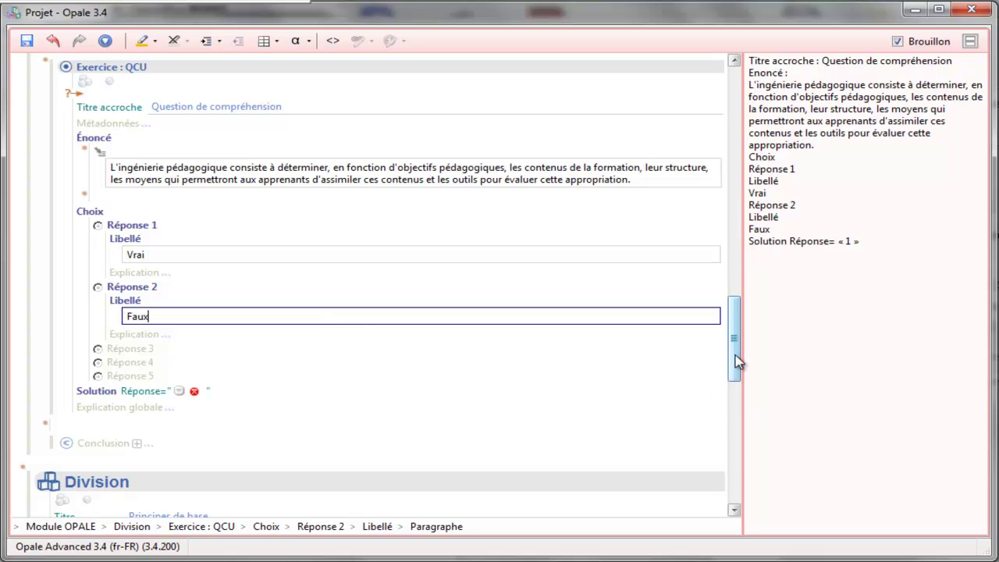
- Set the exercise's Solution to Réponse 1 and review the completed QCU
scroll(737, 364, "down", 1)
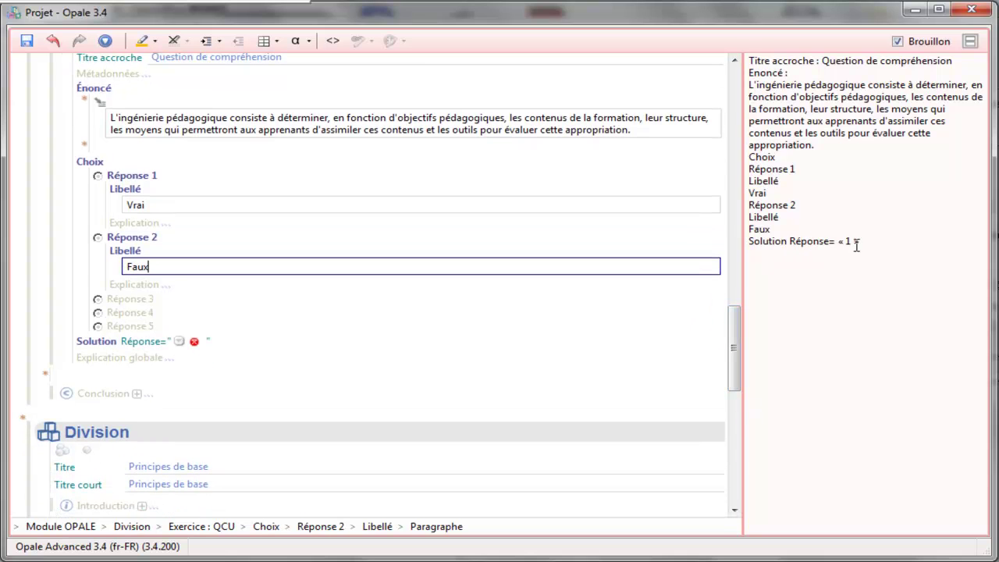
left_click(179, 342)
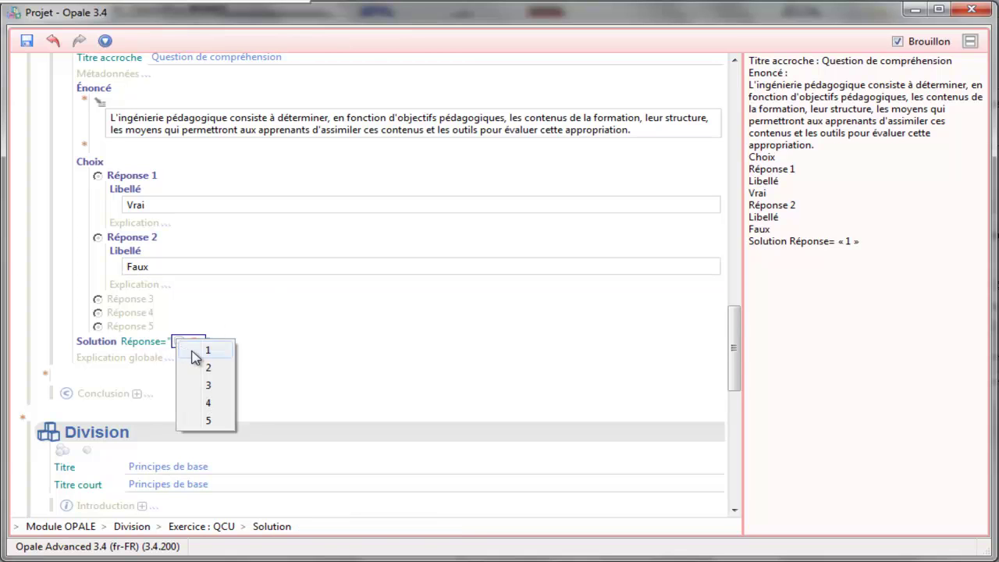
left_click(196, 353)
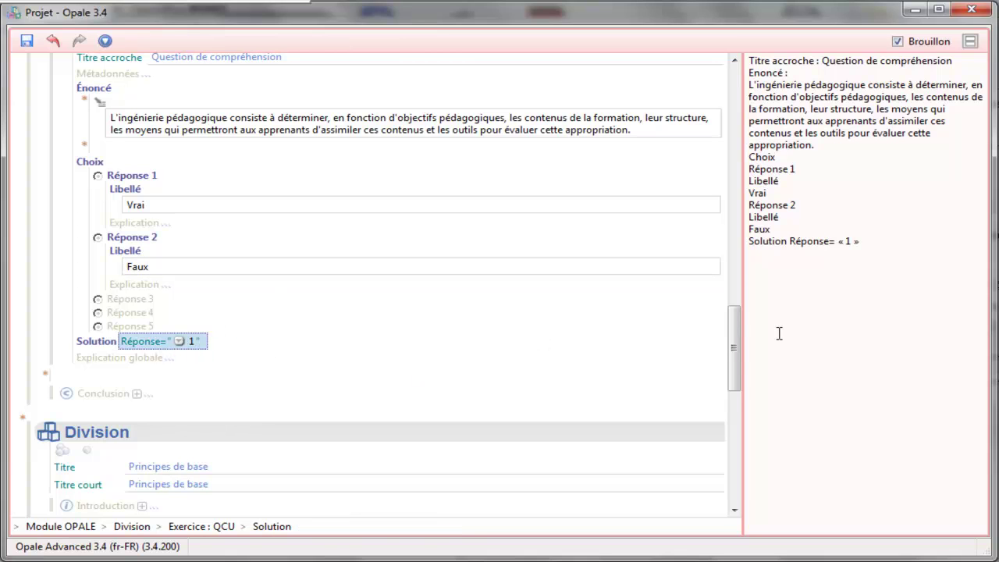
left_click_drag(738, 363, 734, 312)
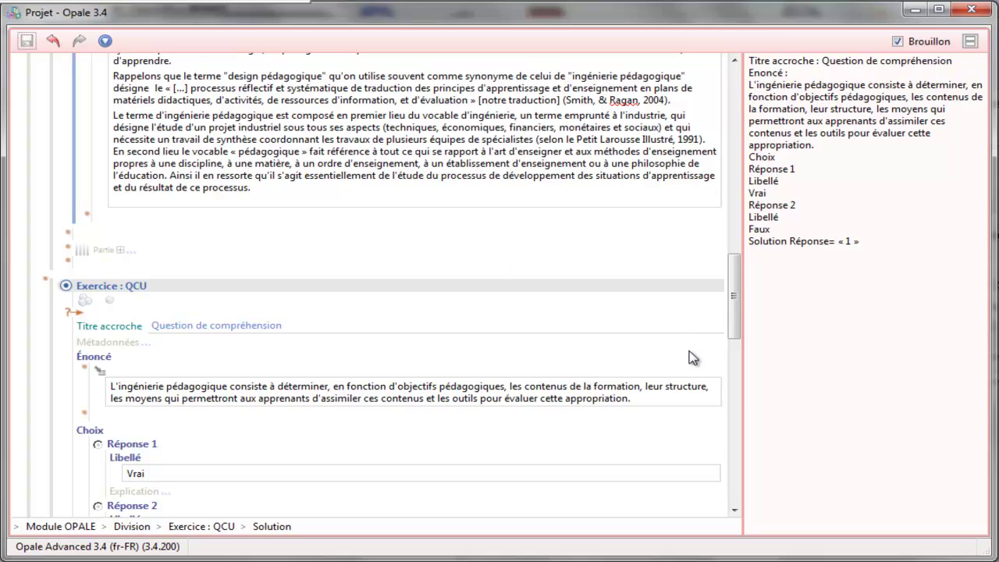
left_click_drag(738, 310, 736, 336)
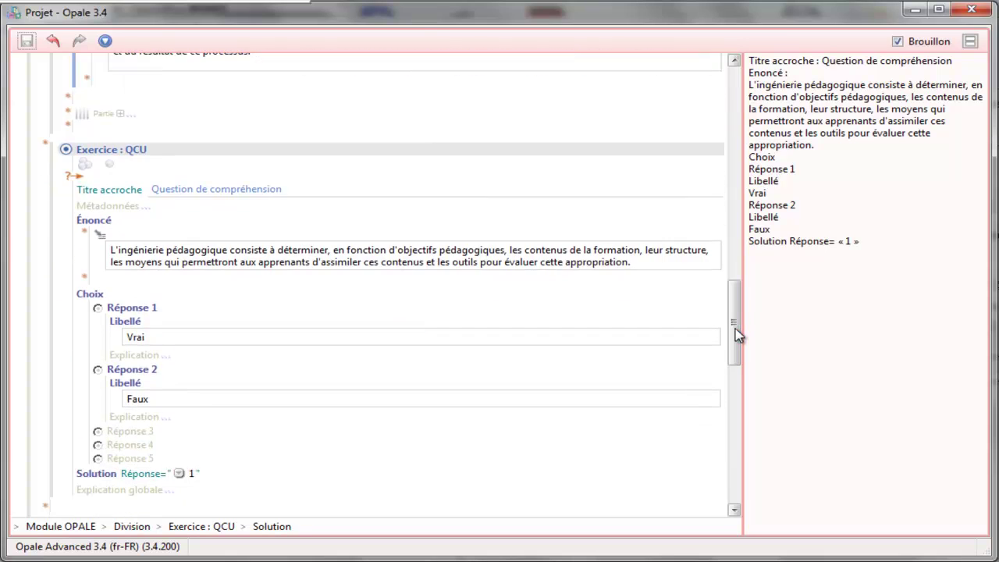
- Leave the maximized editor and open the "Question de compréhension" exercise under "Introduction à l'ingénierie pédagogique" in the standard web preview
left_click(970, 43)
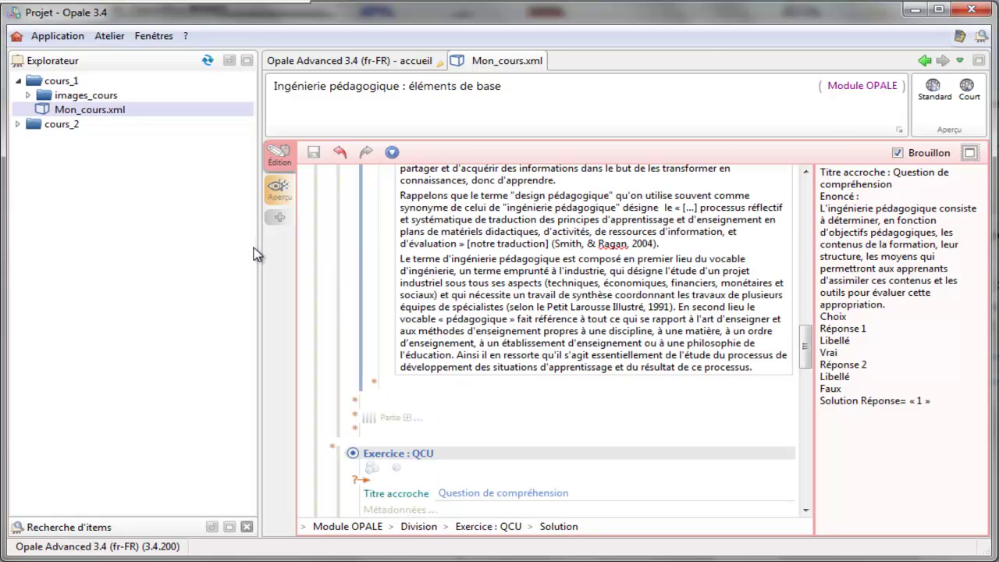
left_click(281, 192)
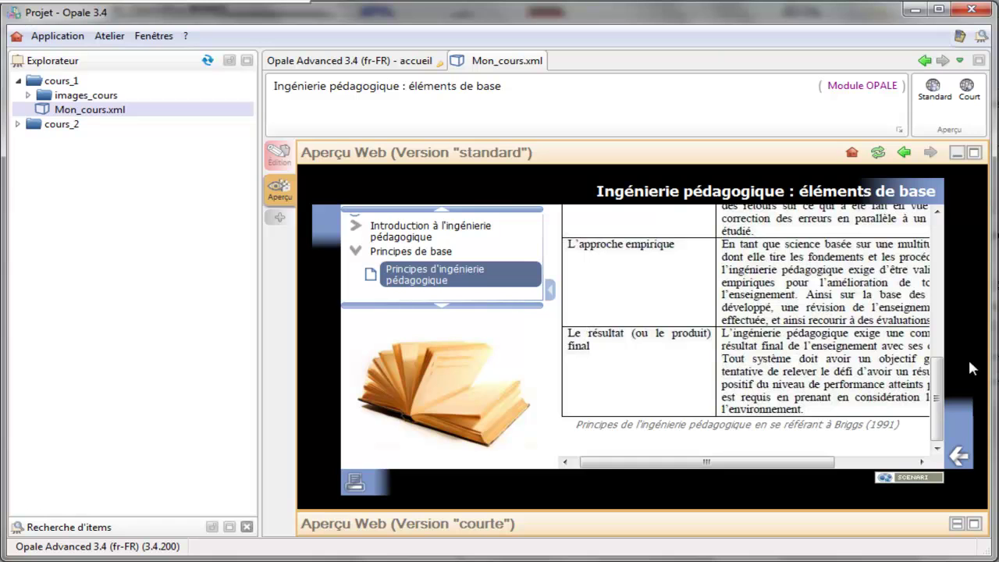
left_click(447, 235)
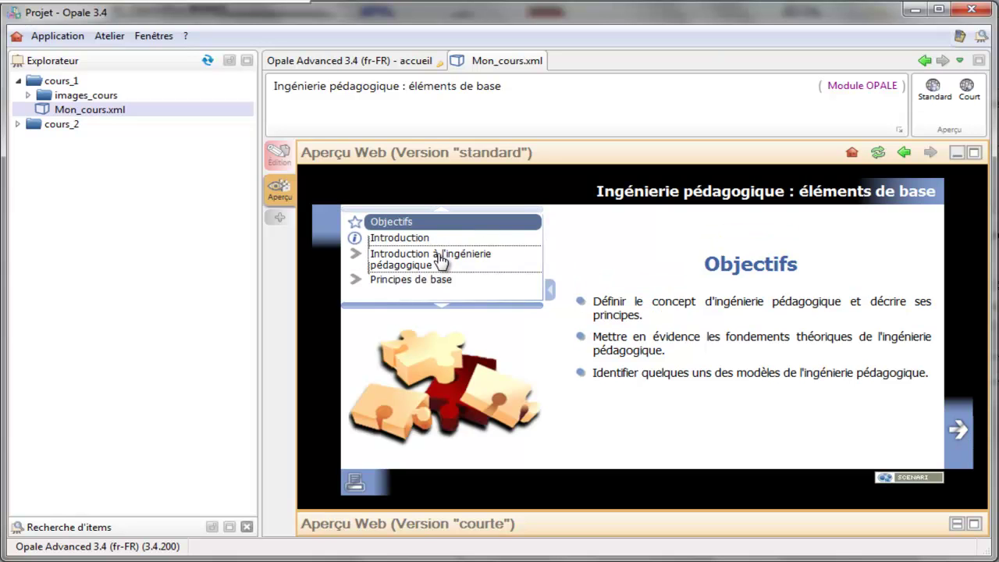
left_click(441, 260)
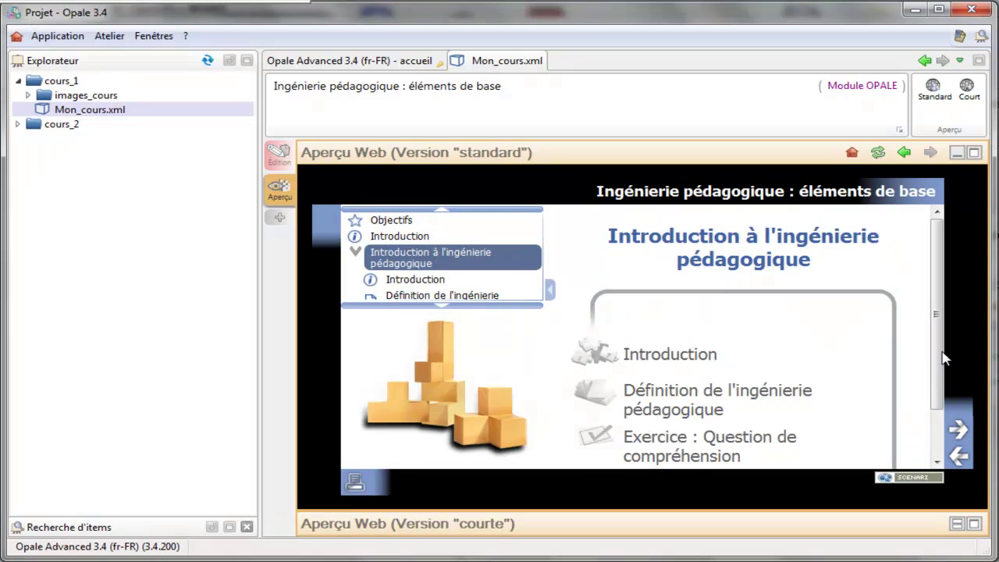
scroll(940, 347, "down", 2)
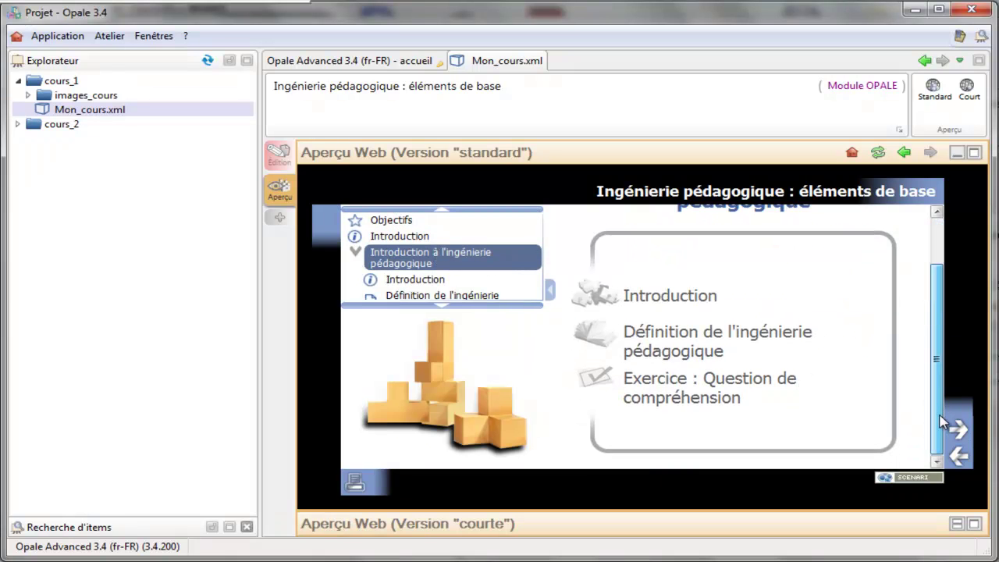
left_click(738, 388)
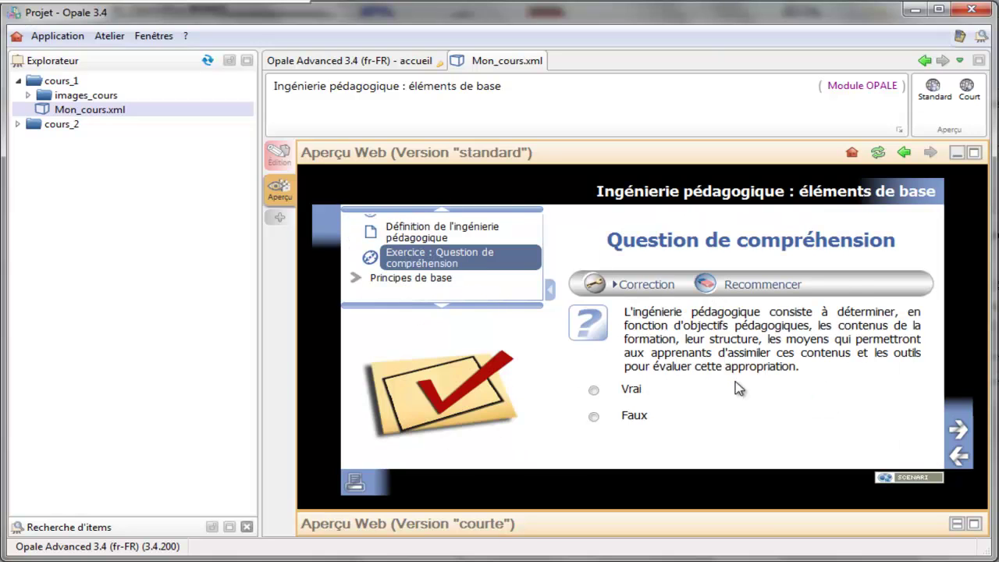